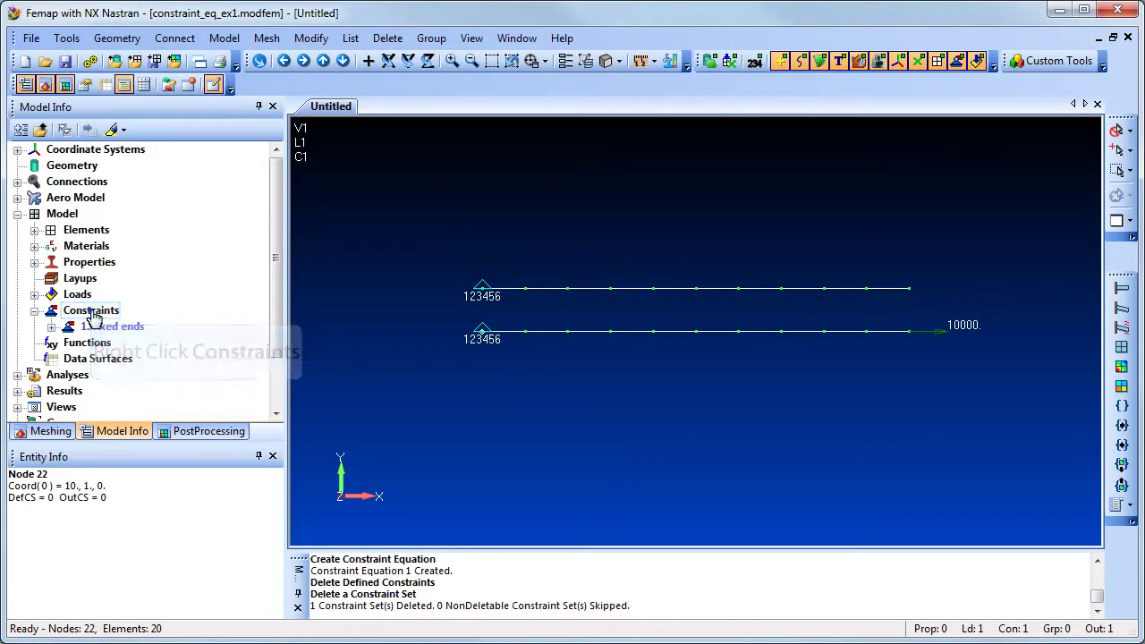
- Create constraint set 3 titled 'tie ends in x' and expand it in the Model Info tree
right_click(93, 315)
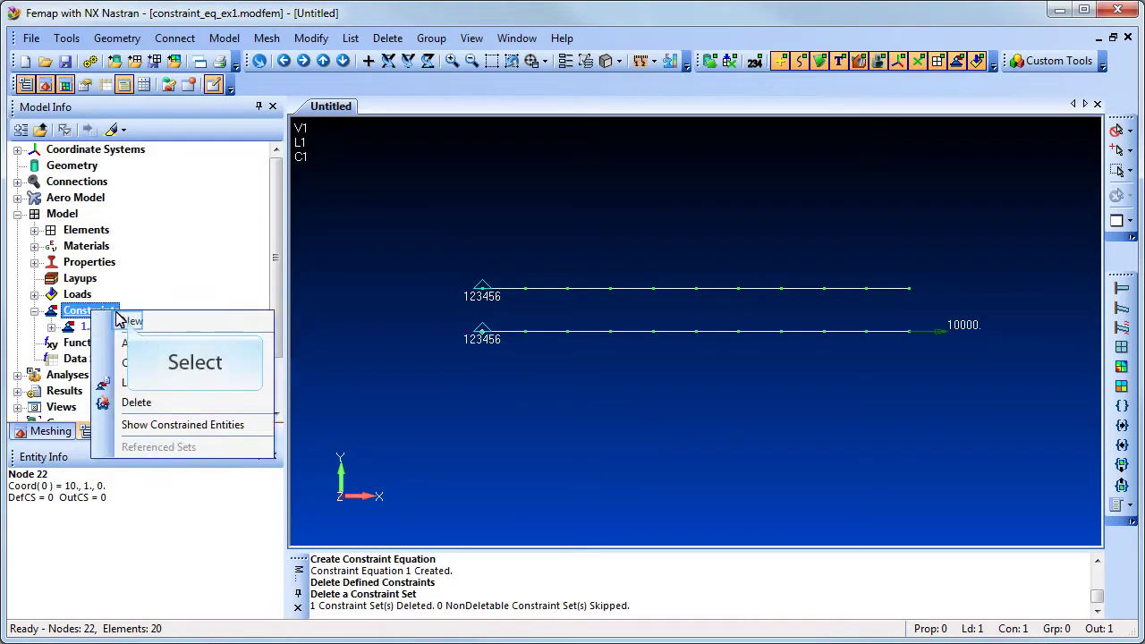
left_click(129, 323)
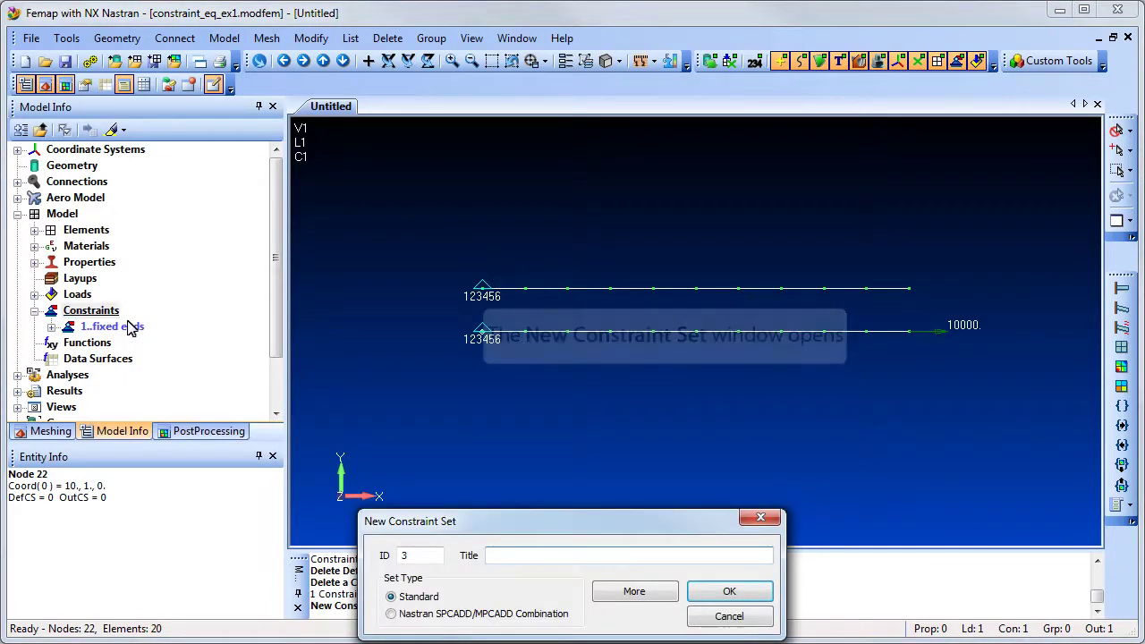
type("tie ends in x")
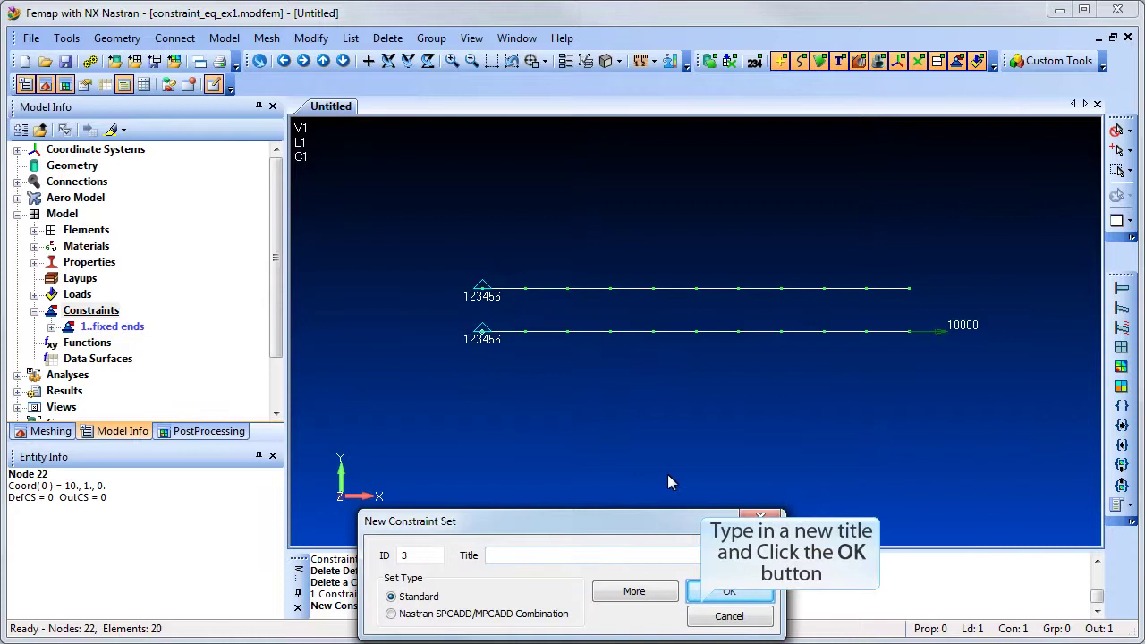
left_click(729, 591)
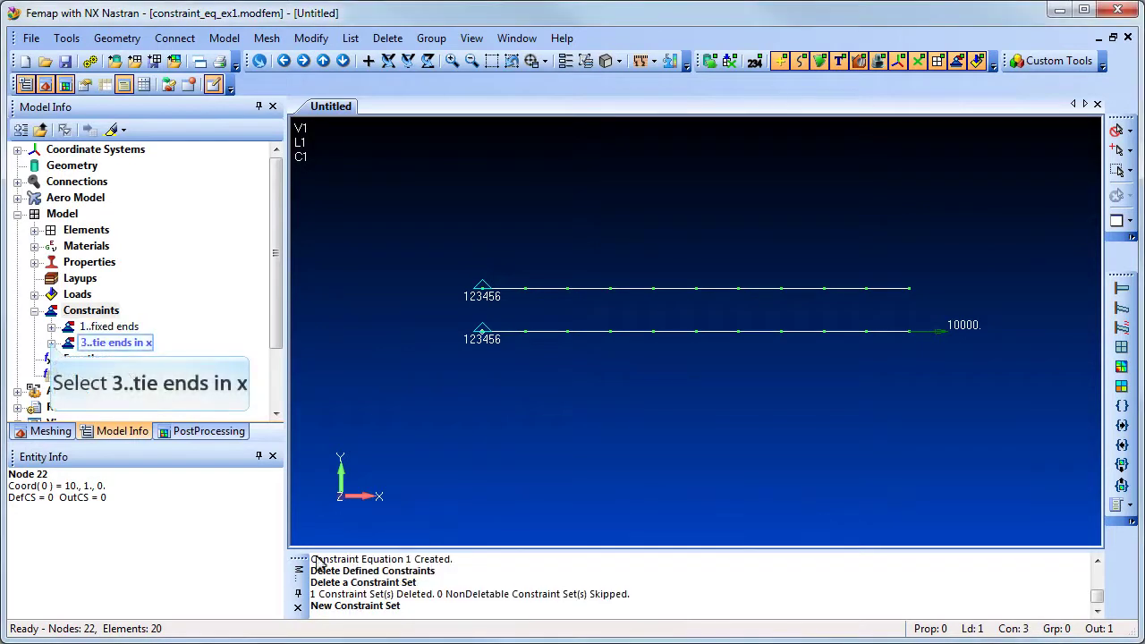
left_click(52, 344)
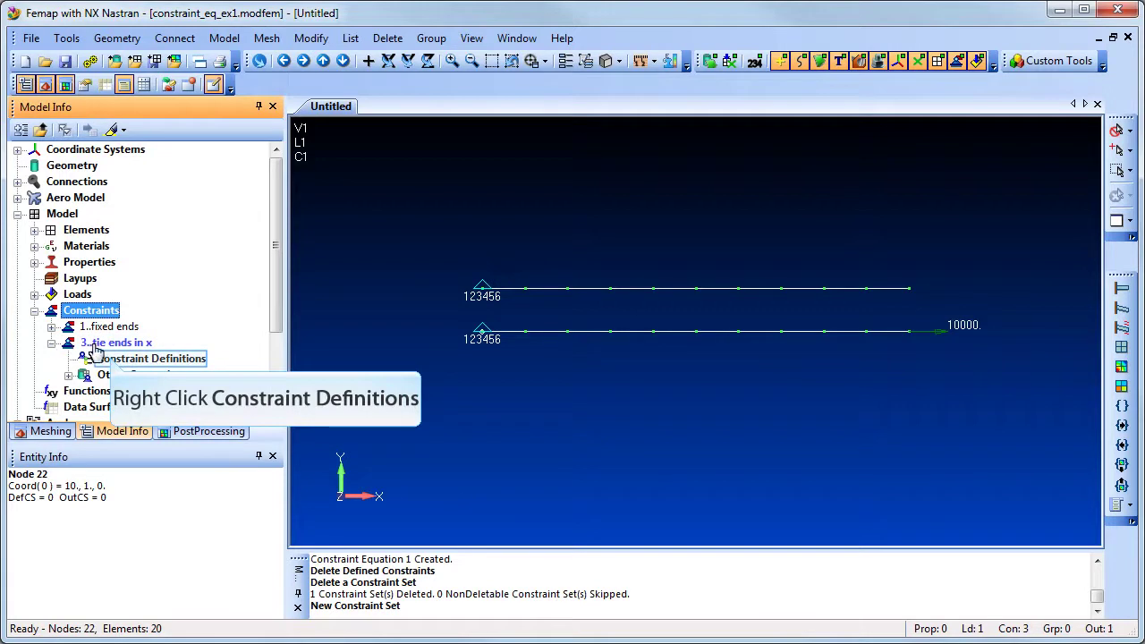
- Start a new constraint equation titled 'tie ends in x'
right_click(113, 359)
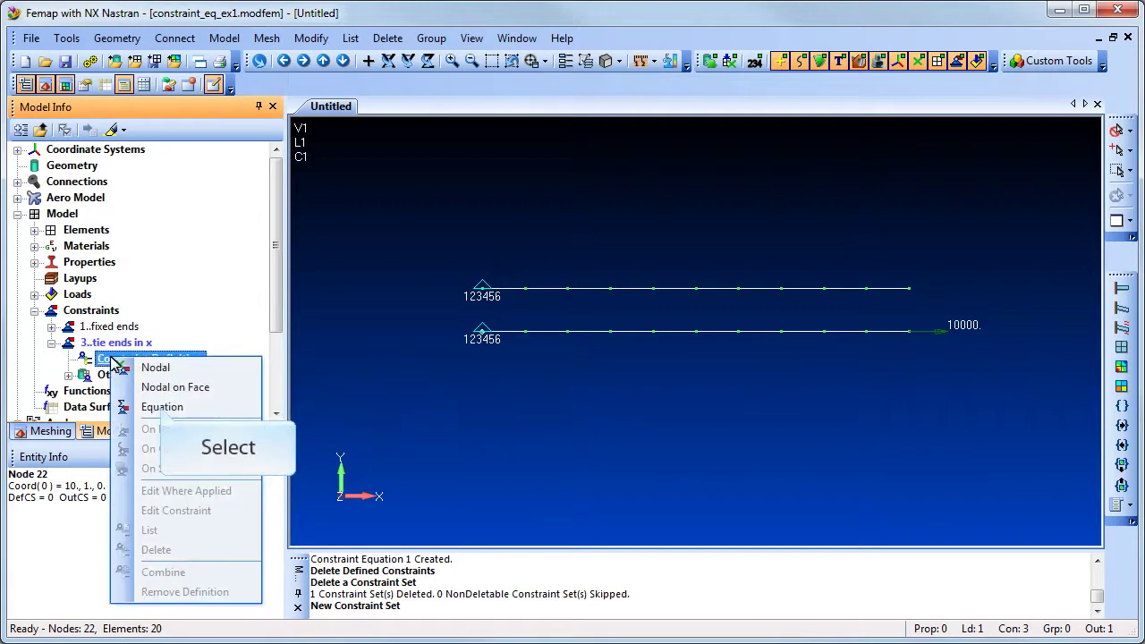
left_click(161, 407)
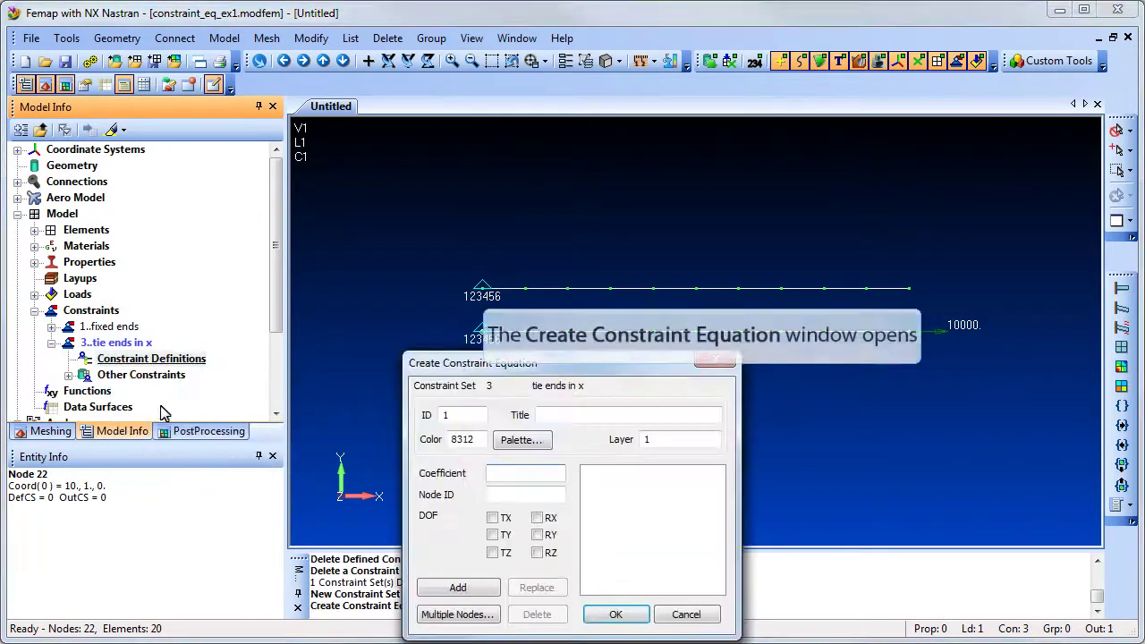
left_click(557, 414)
type("tie ends in x")
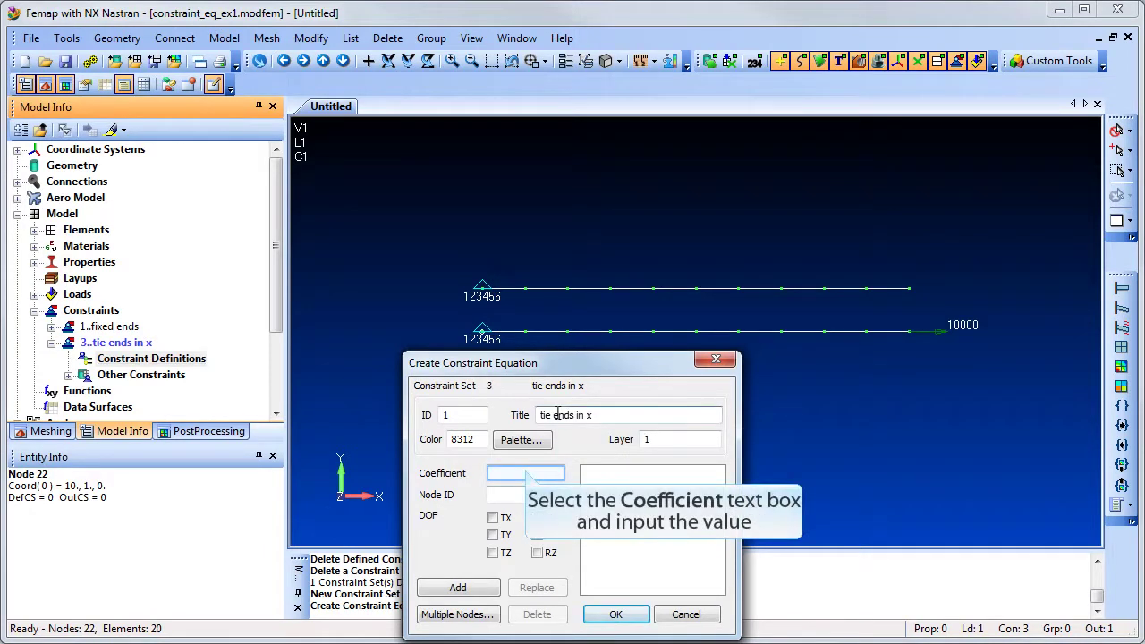
- Enter coefficient 1 for node 11 with its TX degree of freedom
left_click(527, 472)
type("1")
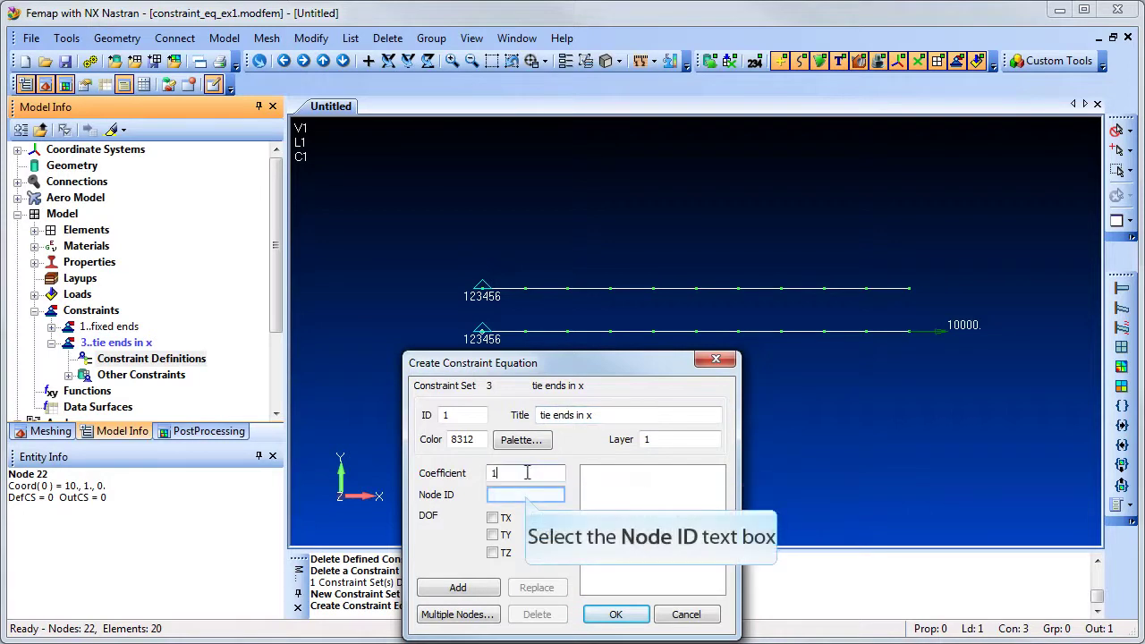
left_click(526, 493)
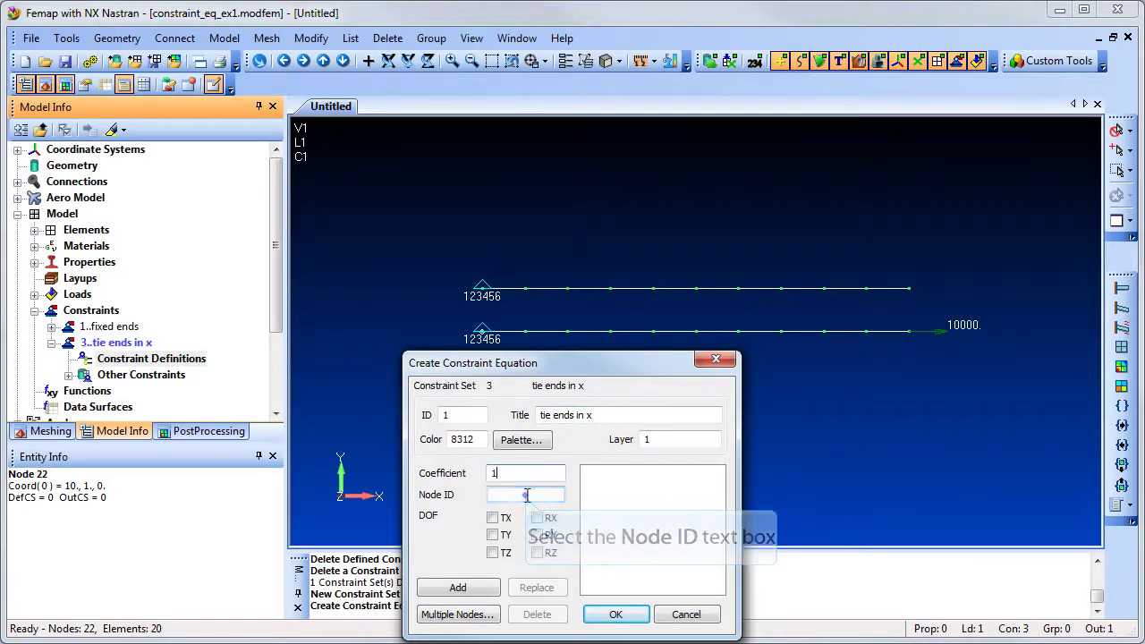
left_click(908, 331)
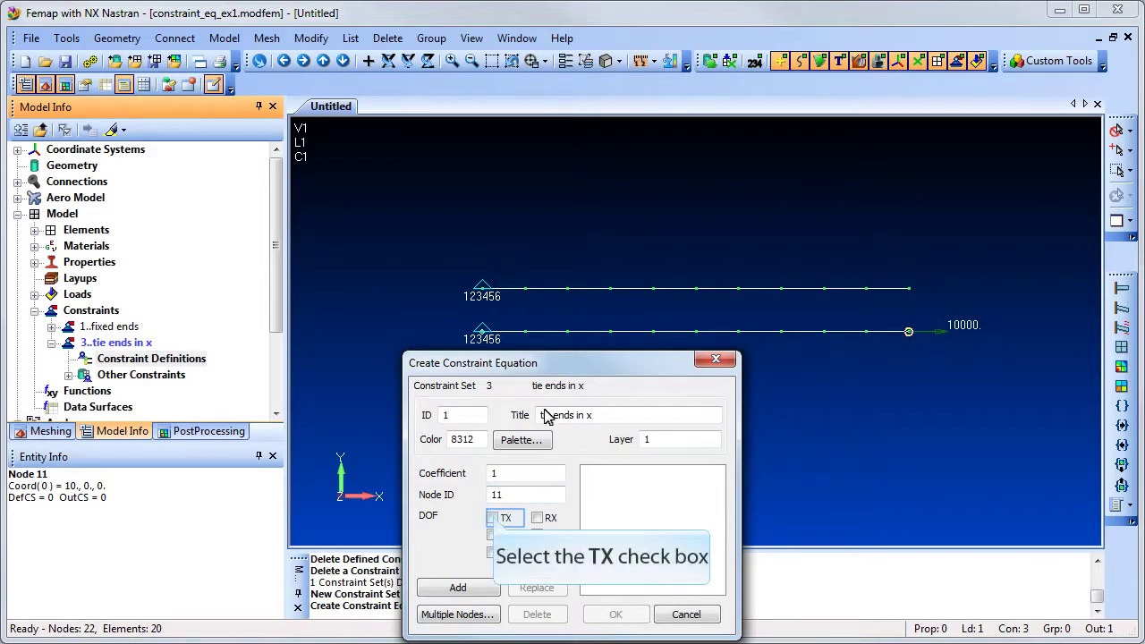
left_click(493, 518)
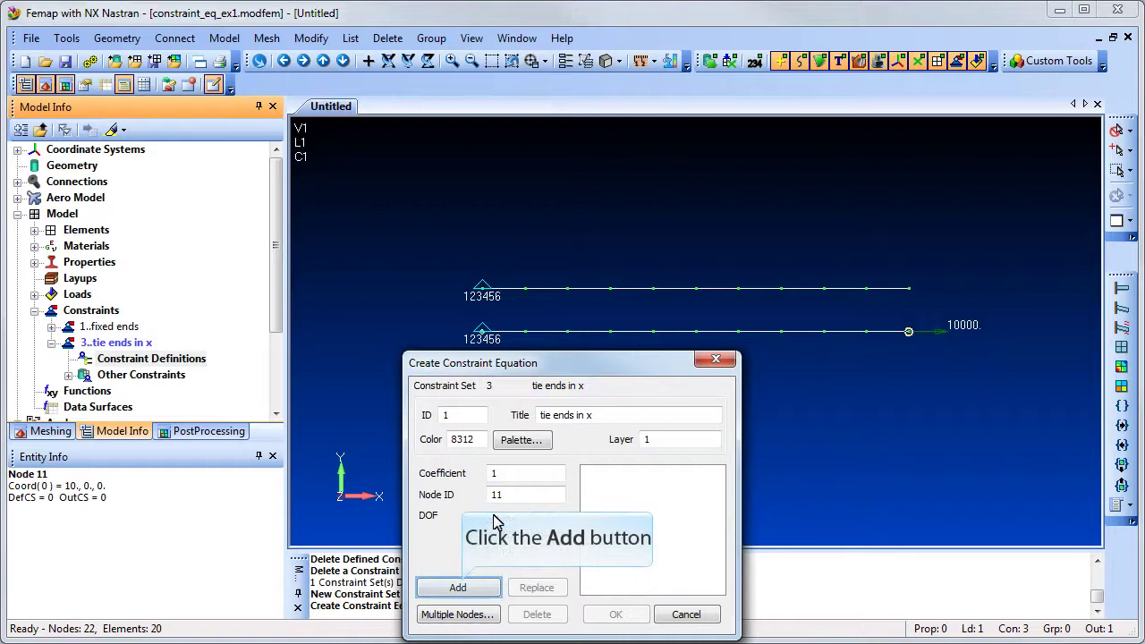
- Add the node 11 TX term (+1), then node 22 TX with coefficient -1
left_click(462, 586)
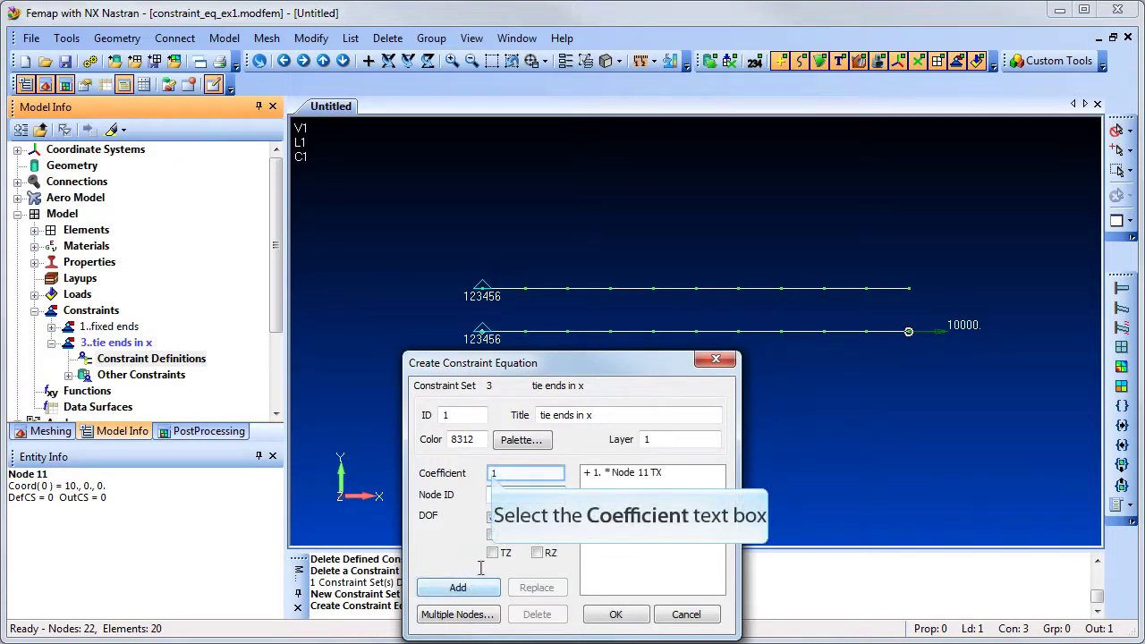
left_click(493, 474)
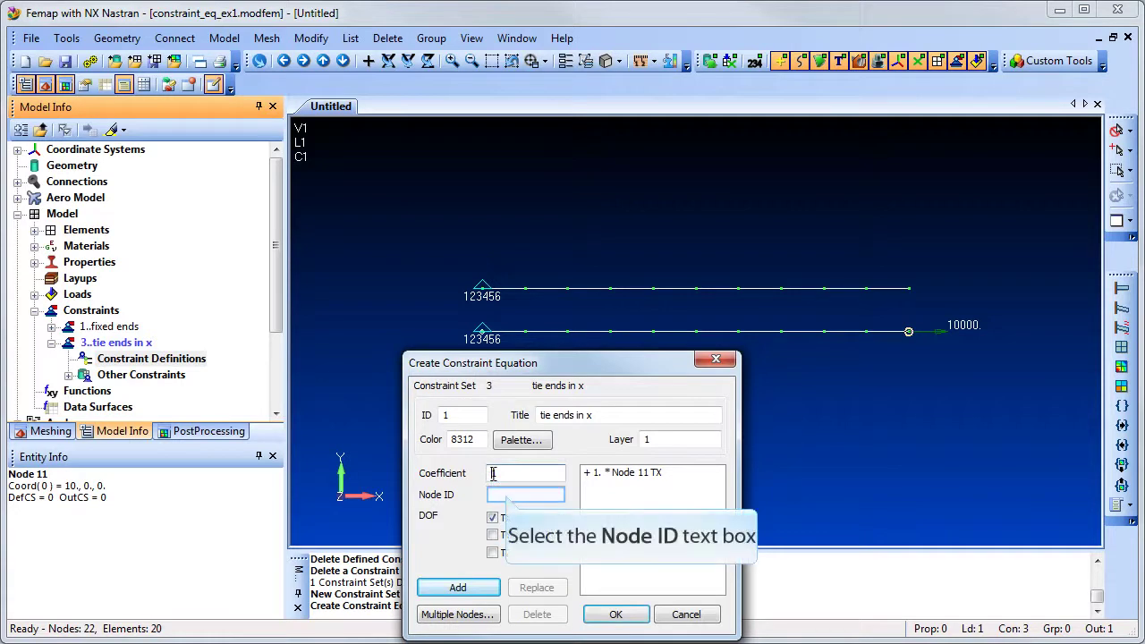
type("-1")
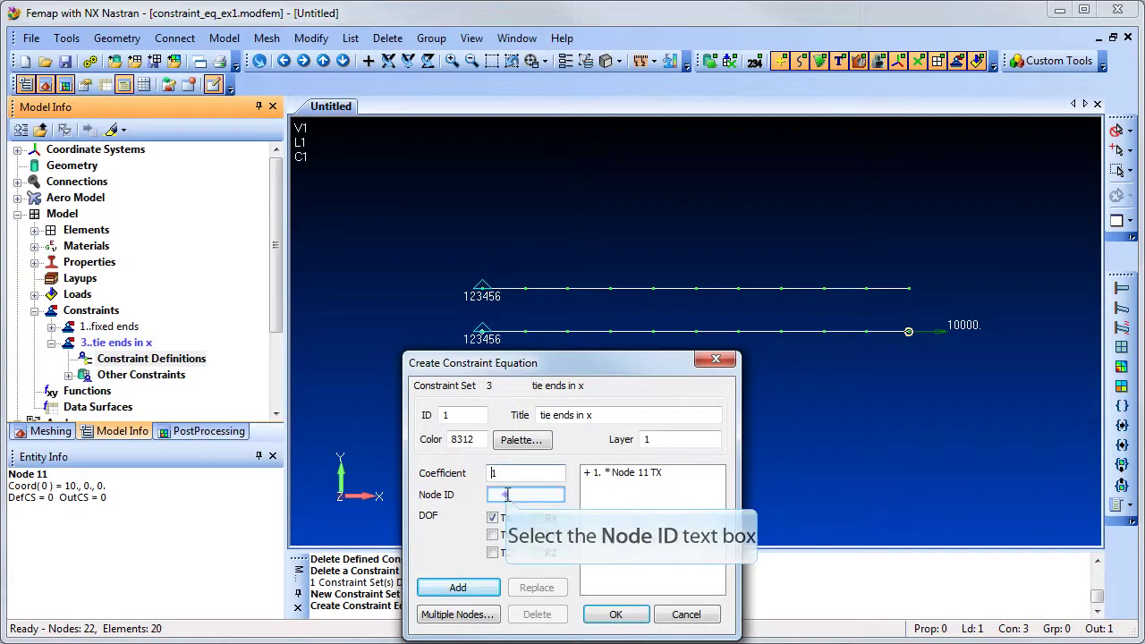
left_click(505, 494)
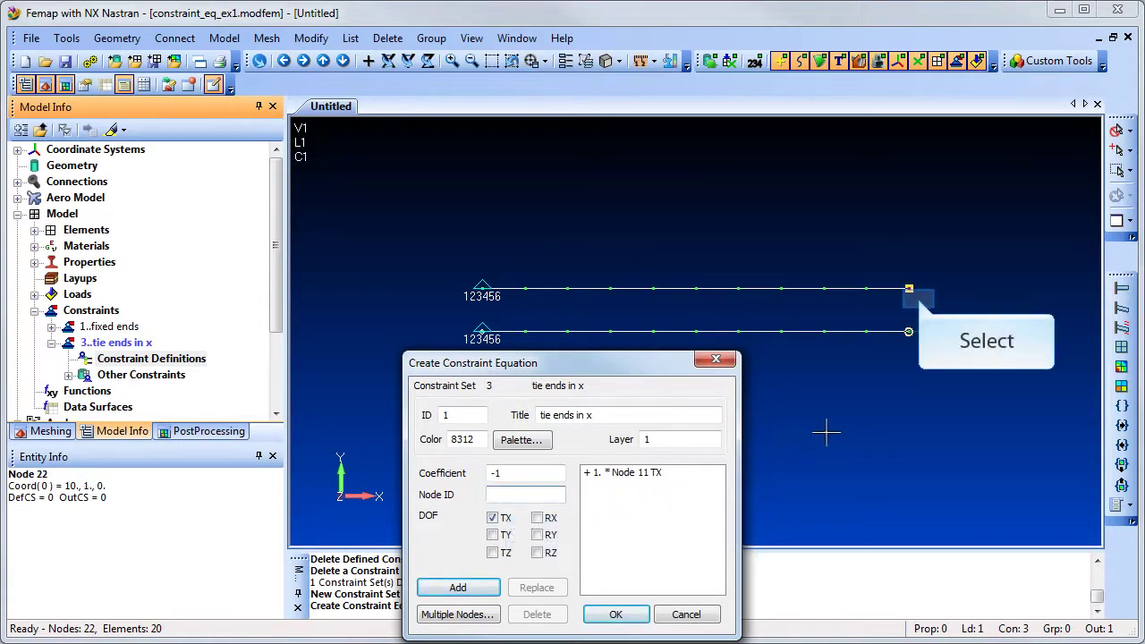
left_click(909, 332)
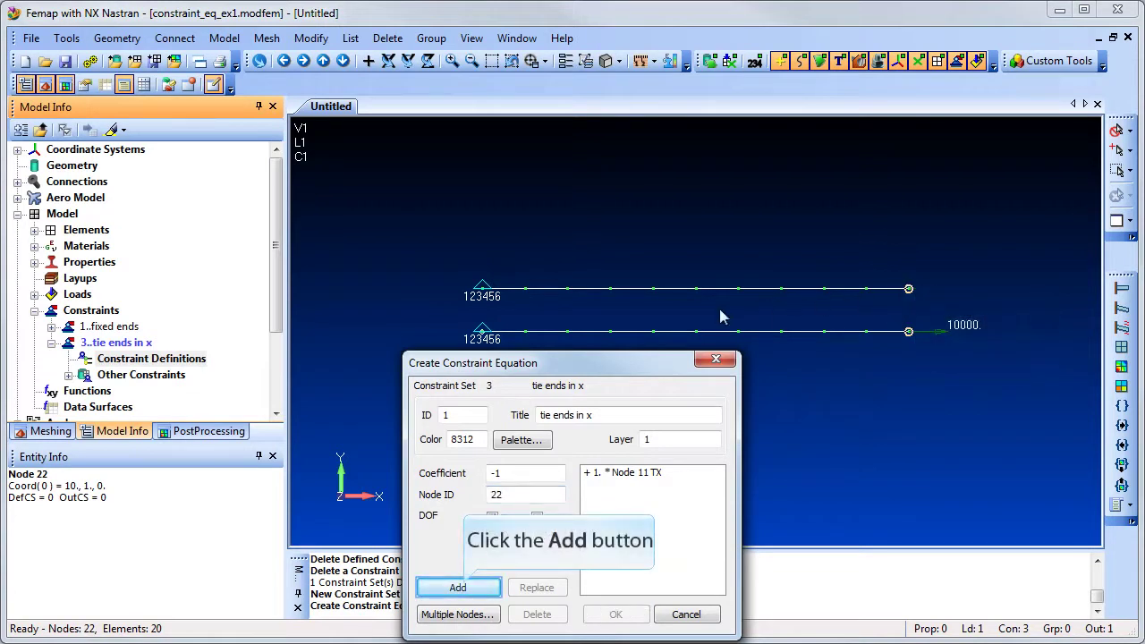
left_click(458, 588)
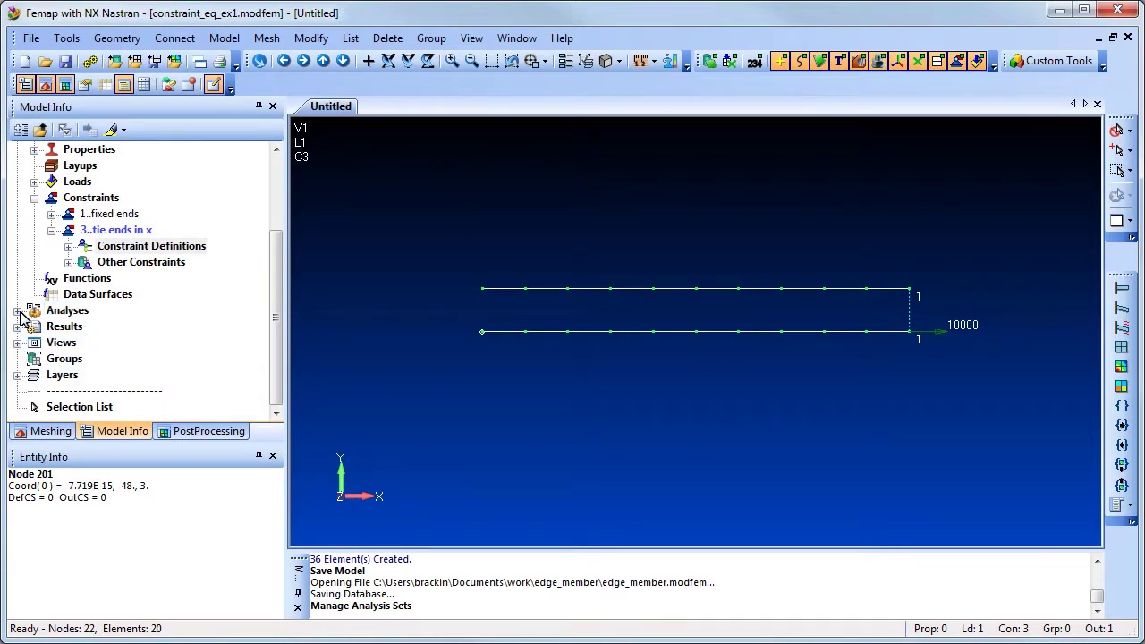
- Open the Analysis Set Manager for analysis set 2..constraint equation on
left_click(18, 310)
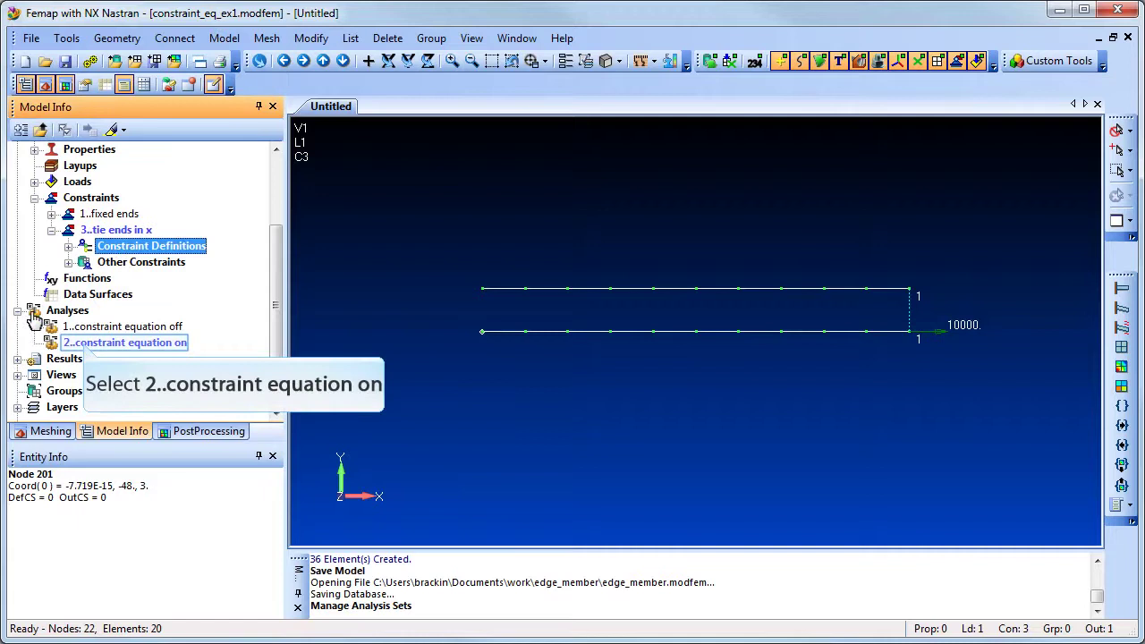
left_click(87, 346)
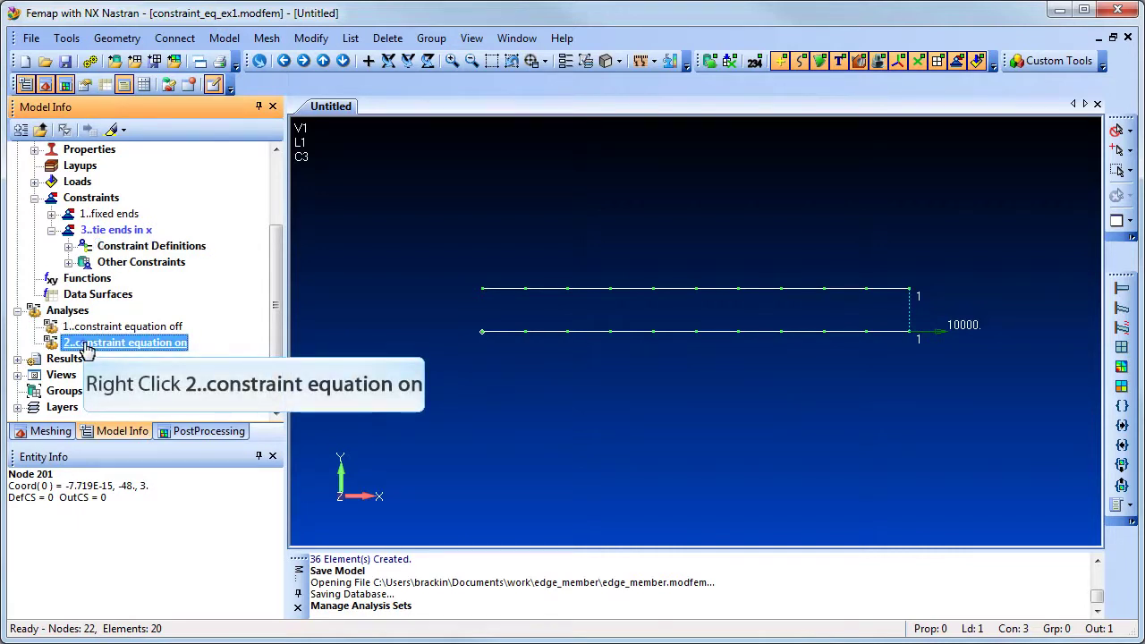
right_click(88, 345)
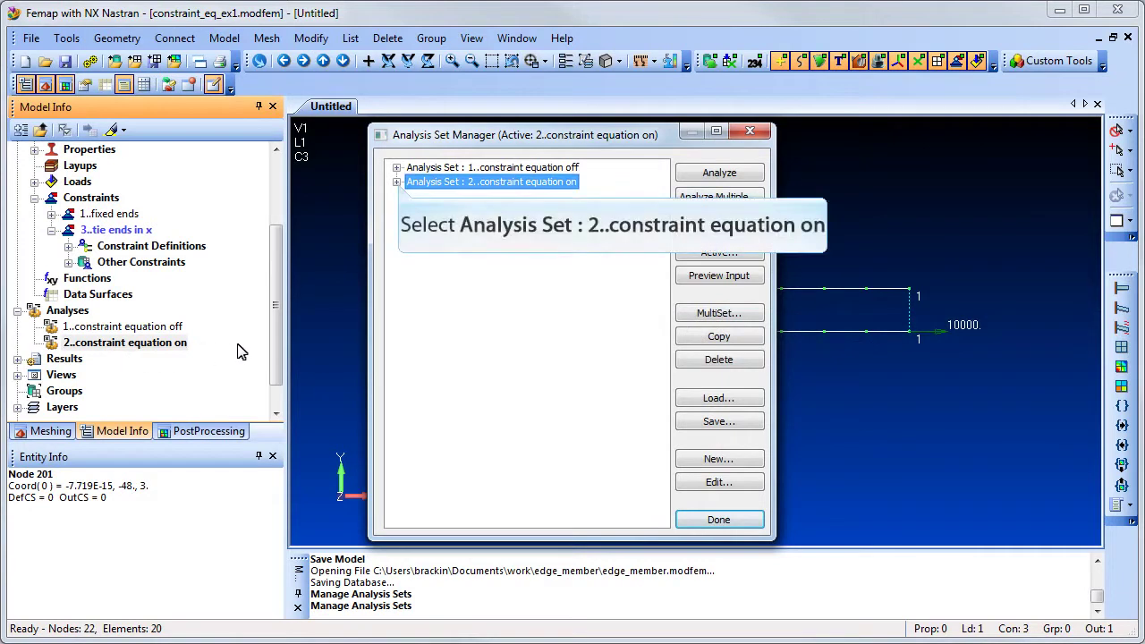
left_click(399, 184)
- Edit set 2's Boundary Conditions under Master Requests and Conditions
left_click(398, 182)
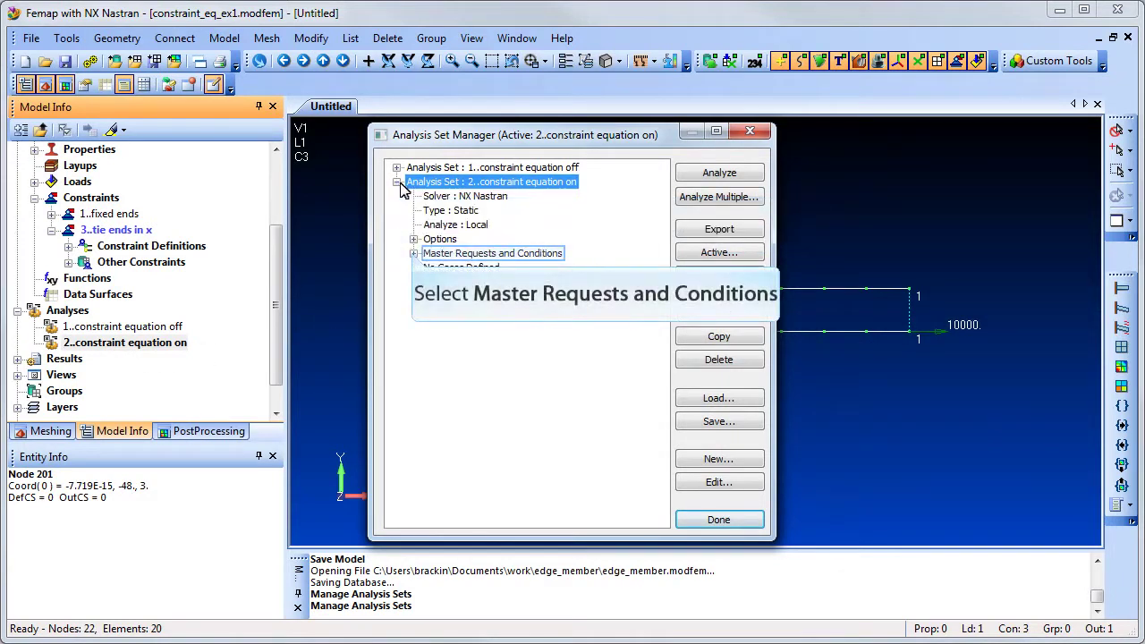
left_click(414, 254)
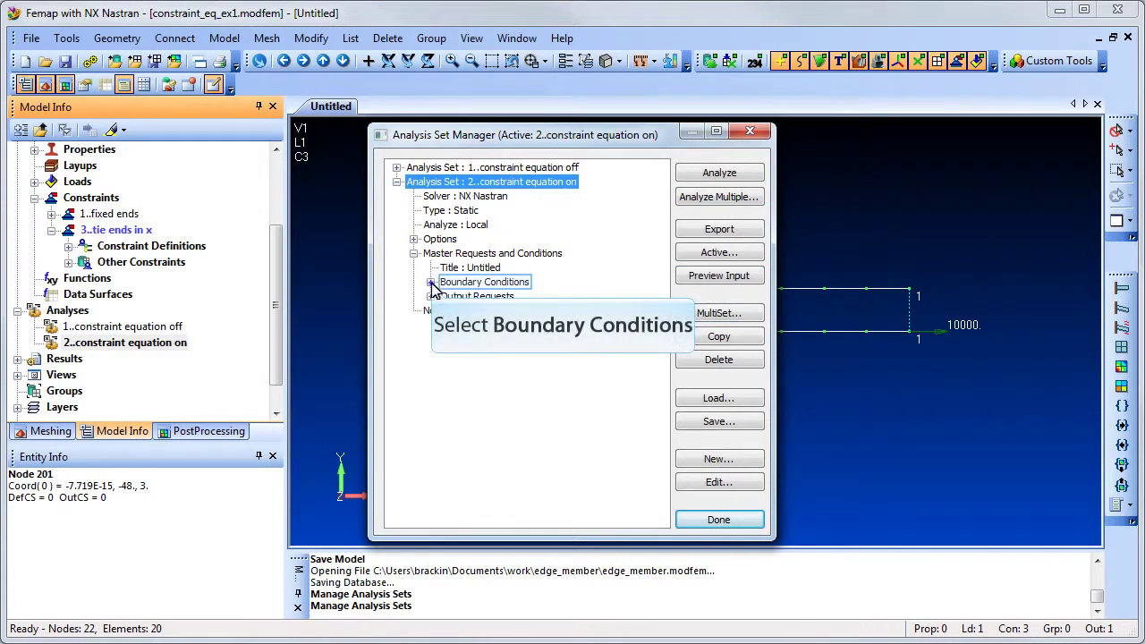
left_click(431, 283)
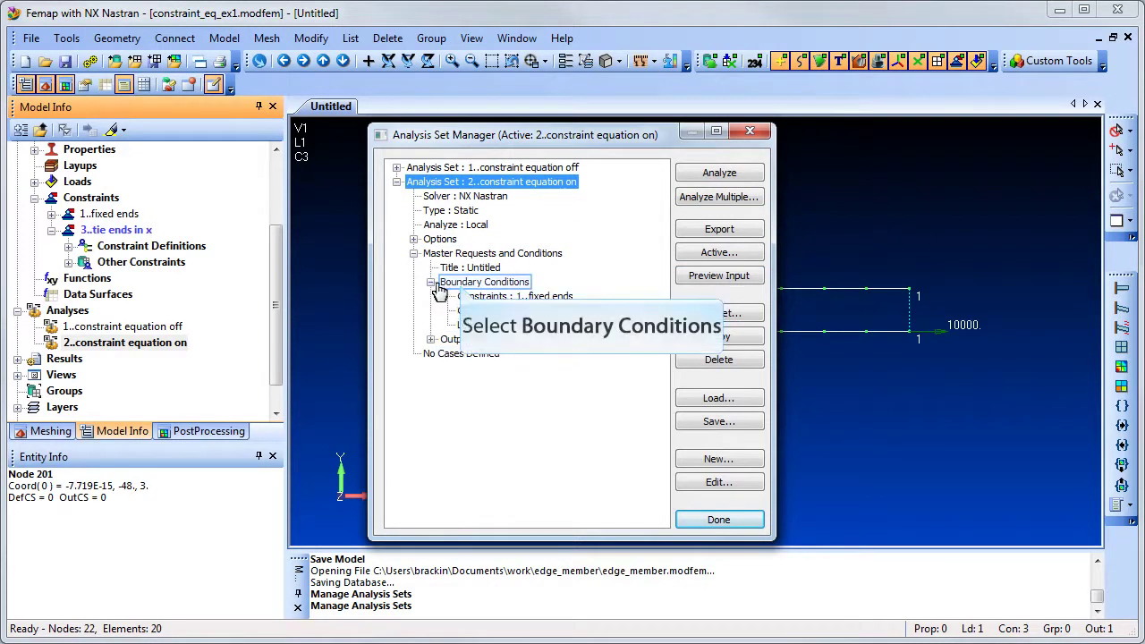
left_click(461, 282)
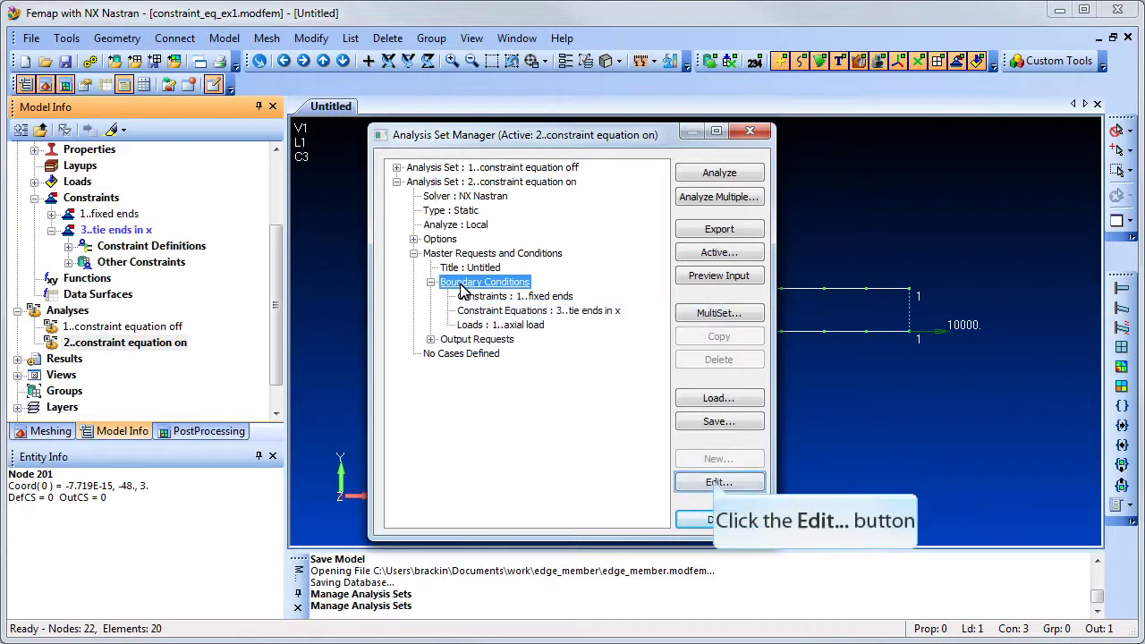
left_click(716, 483)
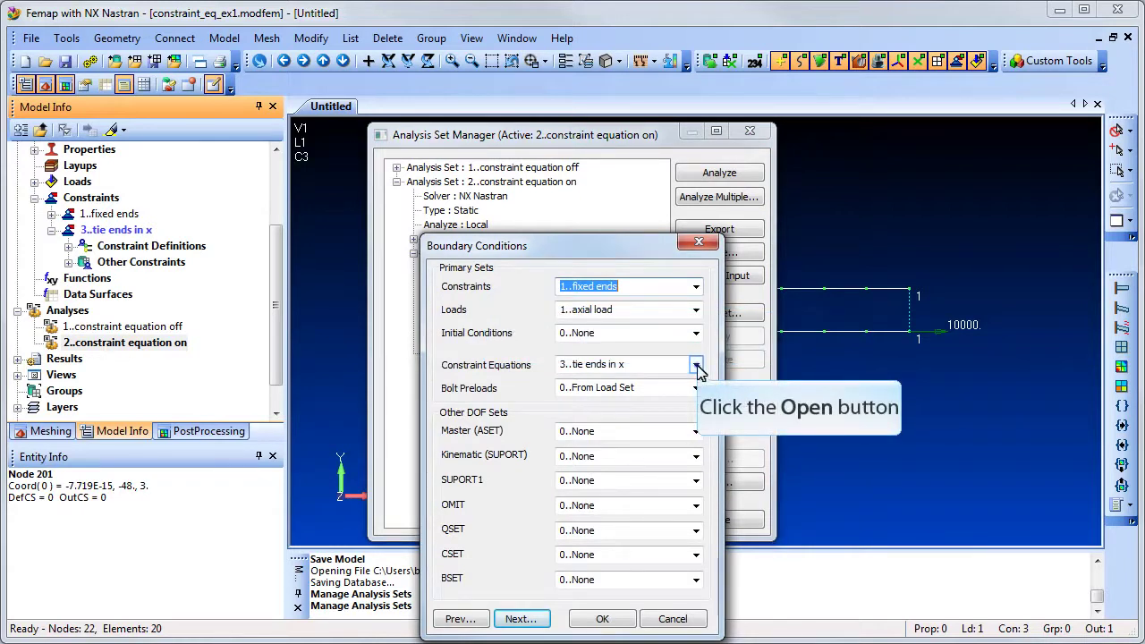
- Set Constraint Equations to 3..tie ends in x and confirm the boundary conditions
left_click(696, 365)
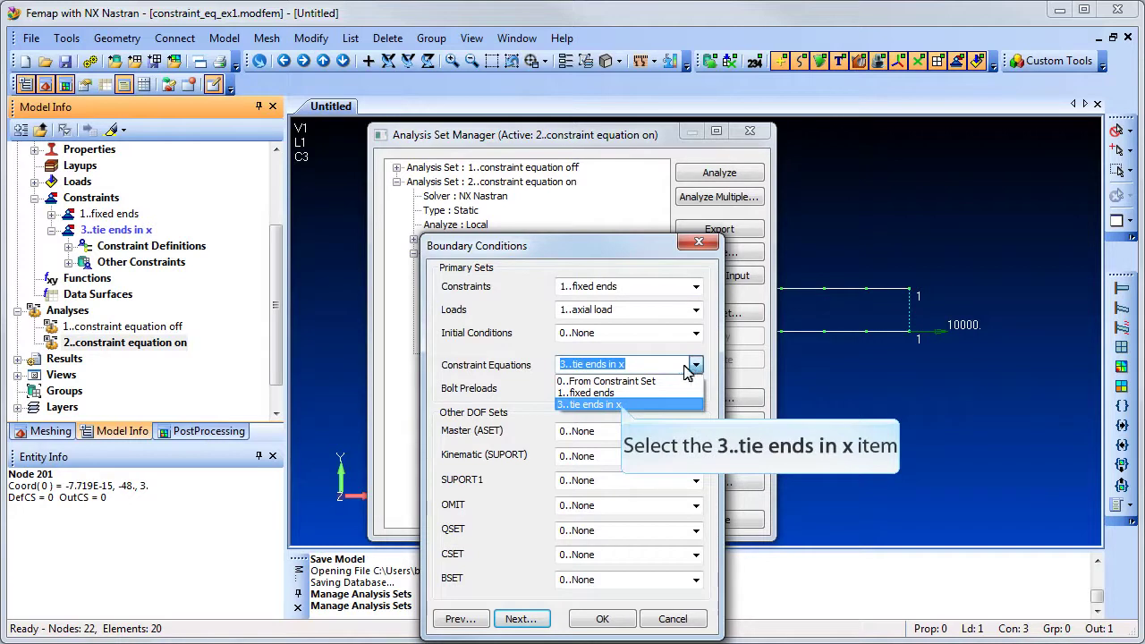
left_click(623, 405)
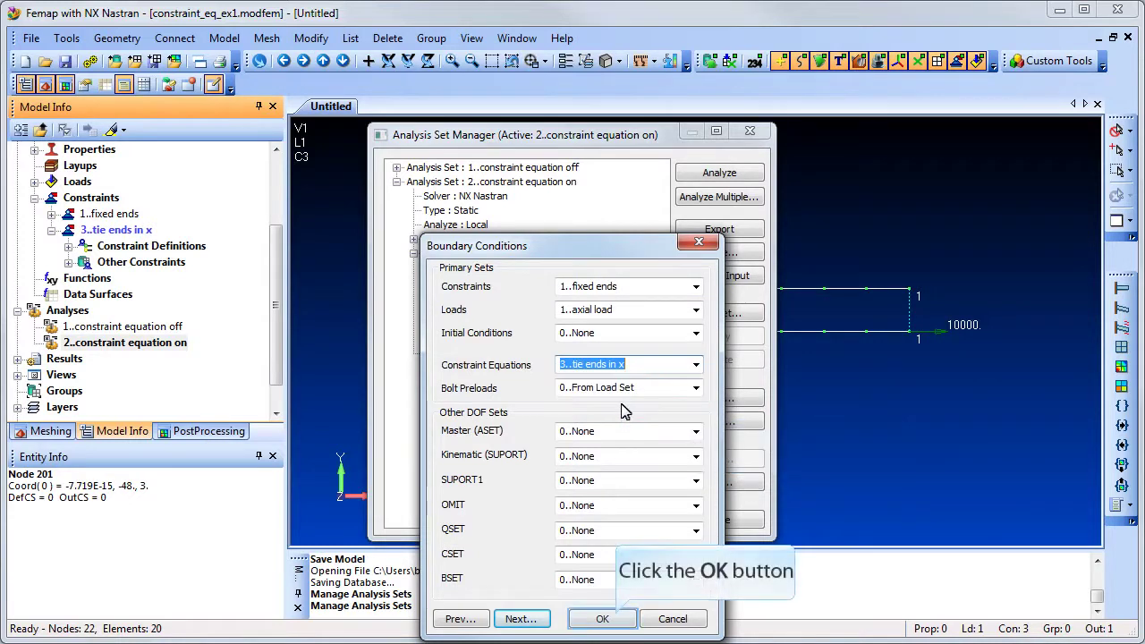
left_click(615, 619)
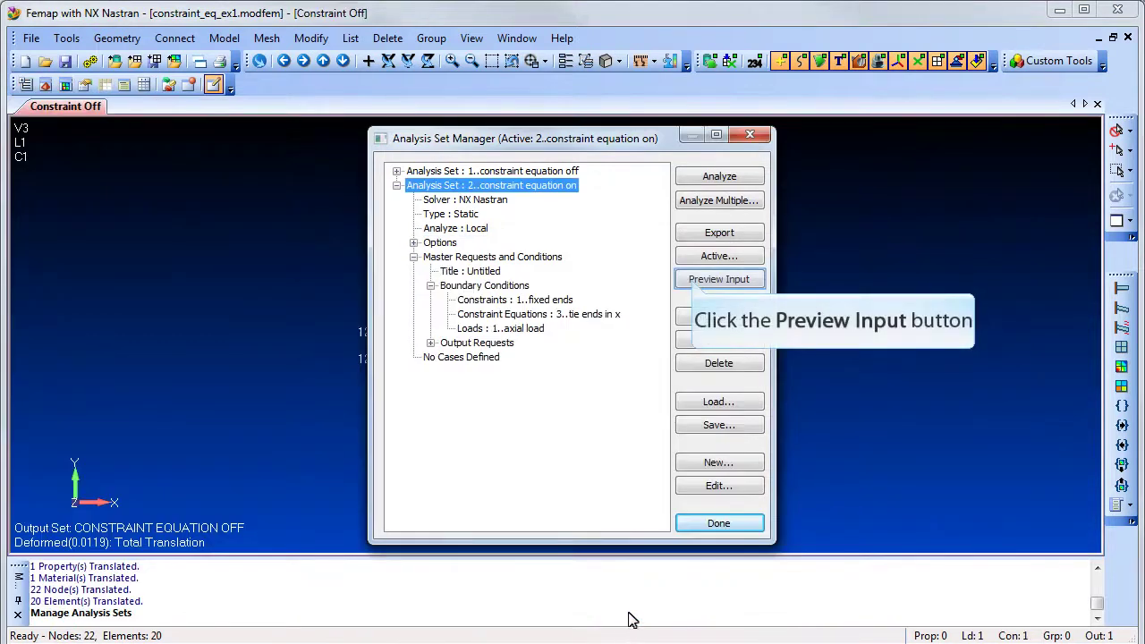
- Preview the input file as editable and select the MPC line tying nodes 11 and 22
left_click(718, 279)
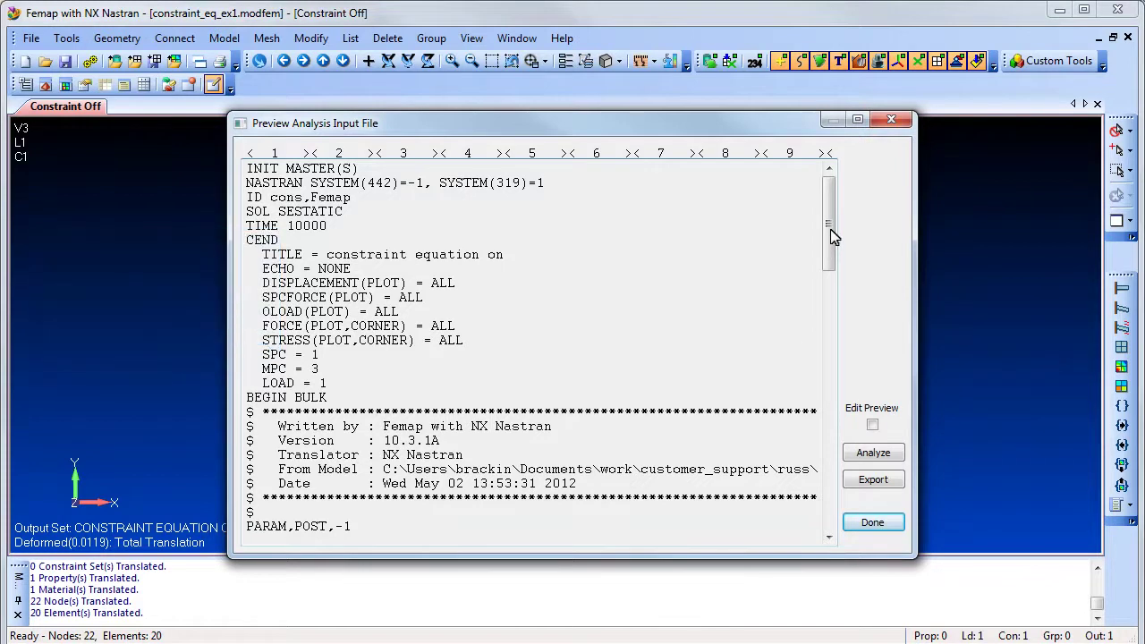
left_click_drag(832, 231, 839, 308)
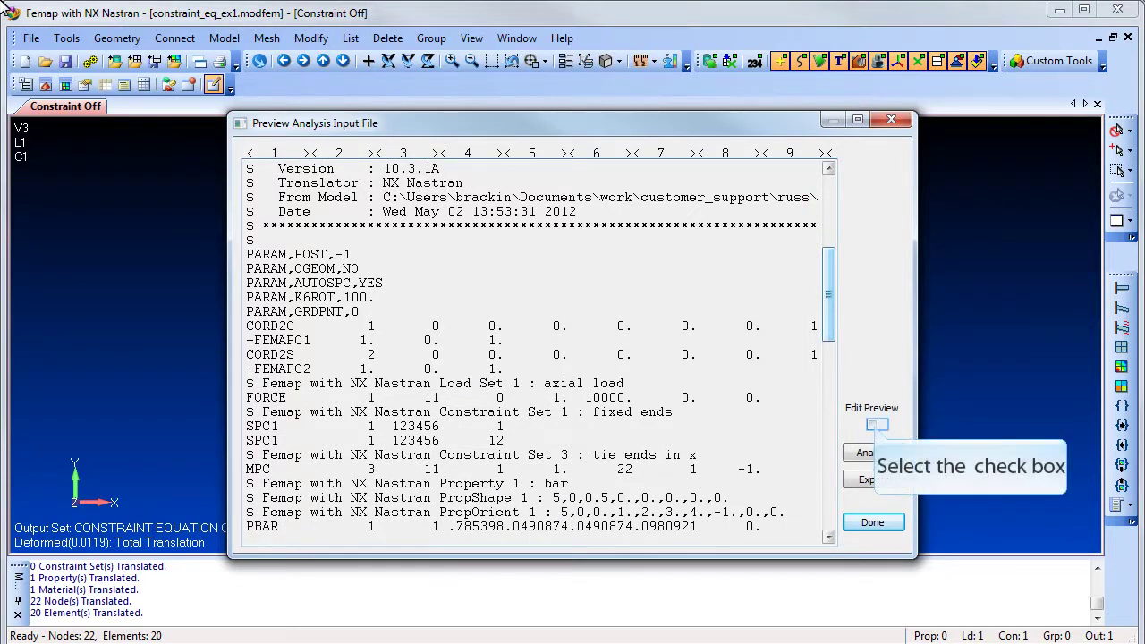
left_click(872, 424)
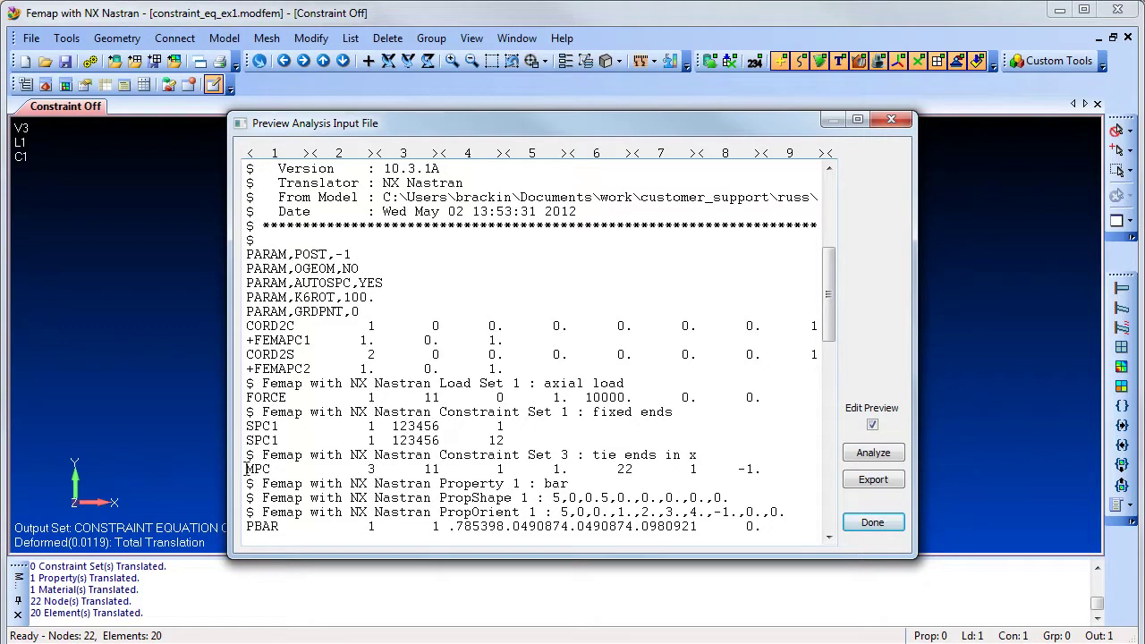
left_click_drag(246, 469, 802, 474)
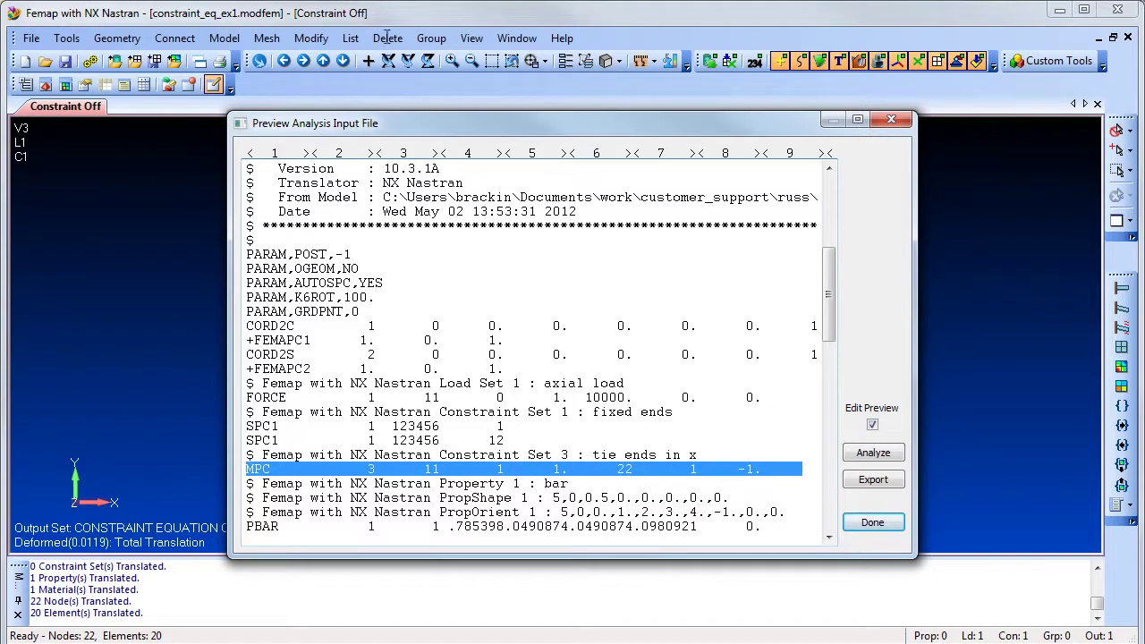